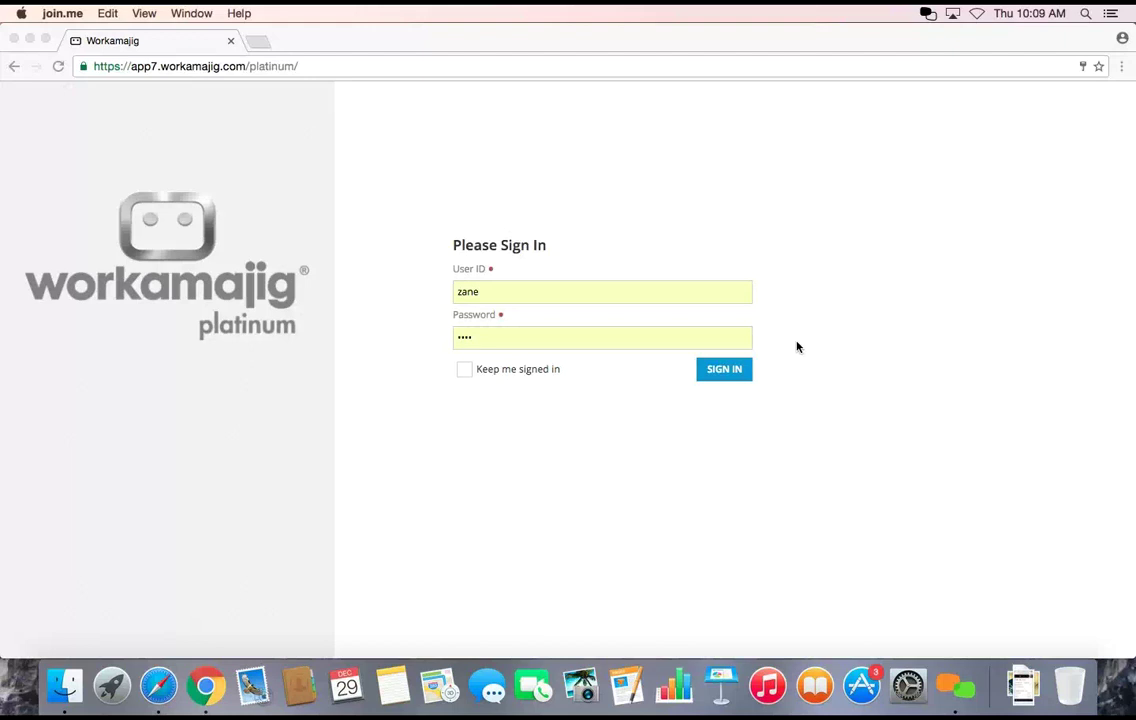
- Submit the Workamajig sign-in form with the entered user ID and password
{"action": "left_click", "coordinate": [736, 377]}
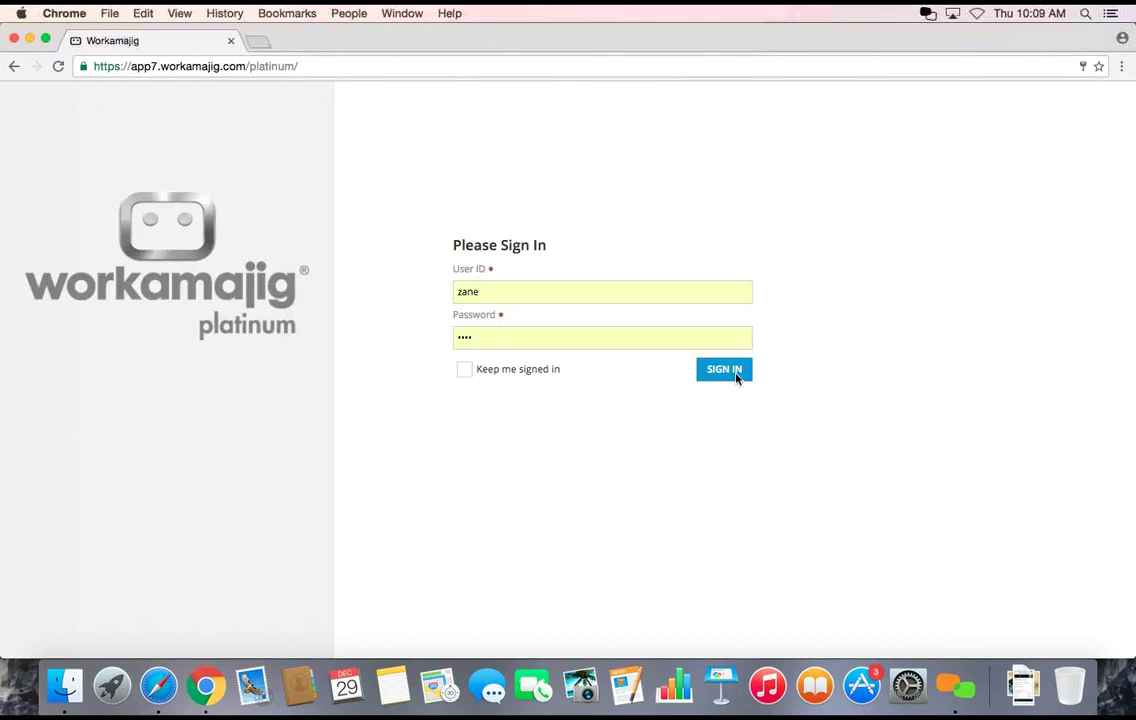
- Sign in, expand the 16-GLC-0348 CH logo task card, and bring up its percent-complete choices
{"action": "left_click", "coordinate": [736, 378]}
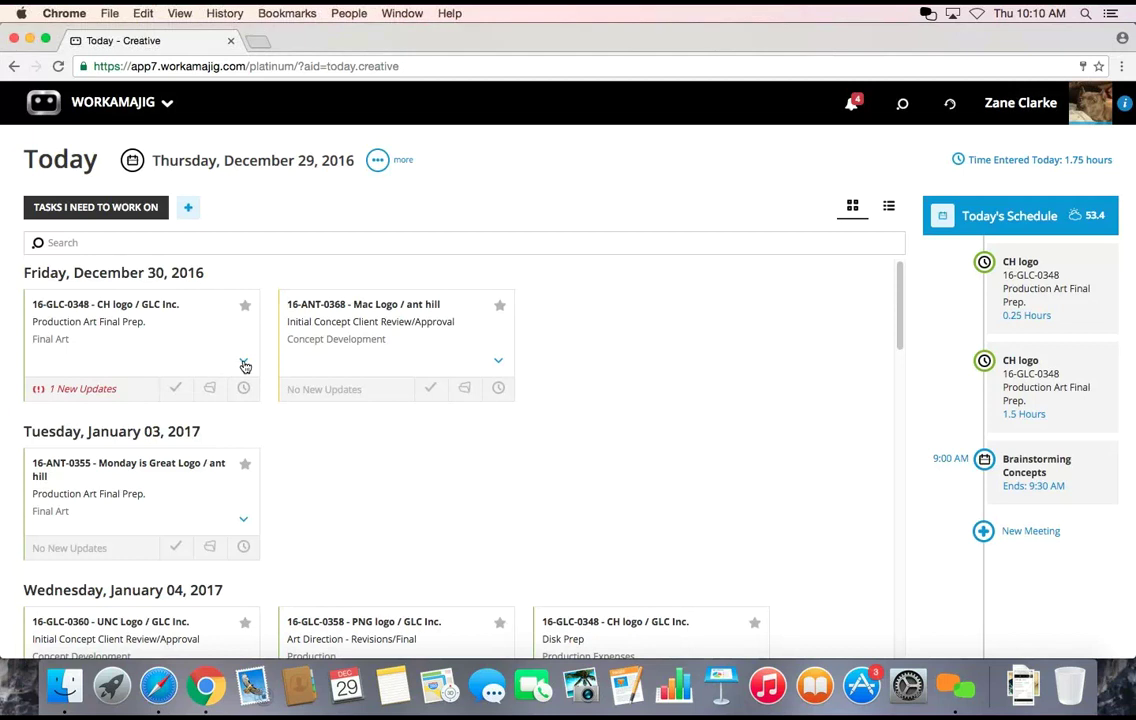
{"action": "left_click", "coordinate": [243, 361]}
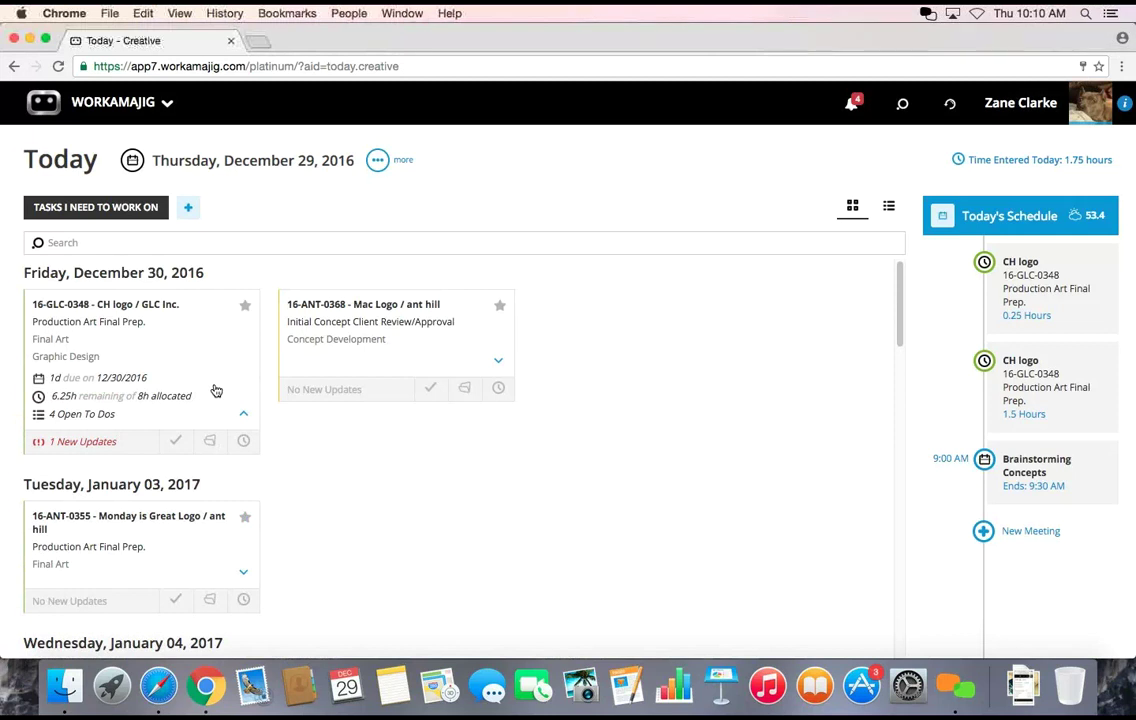
{"action": "left_click", "coordinate": [175, 441]}
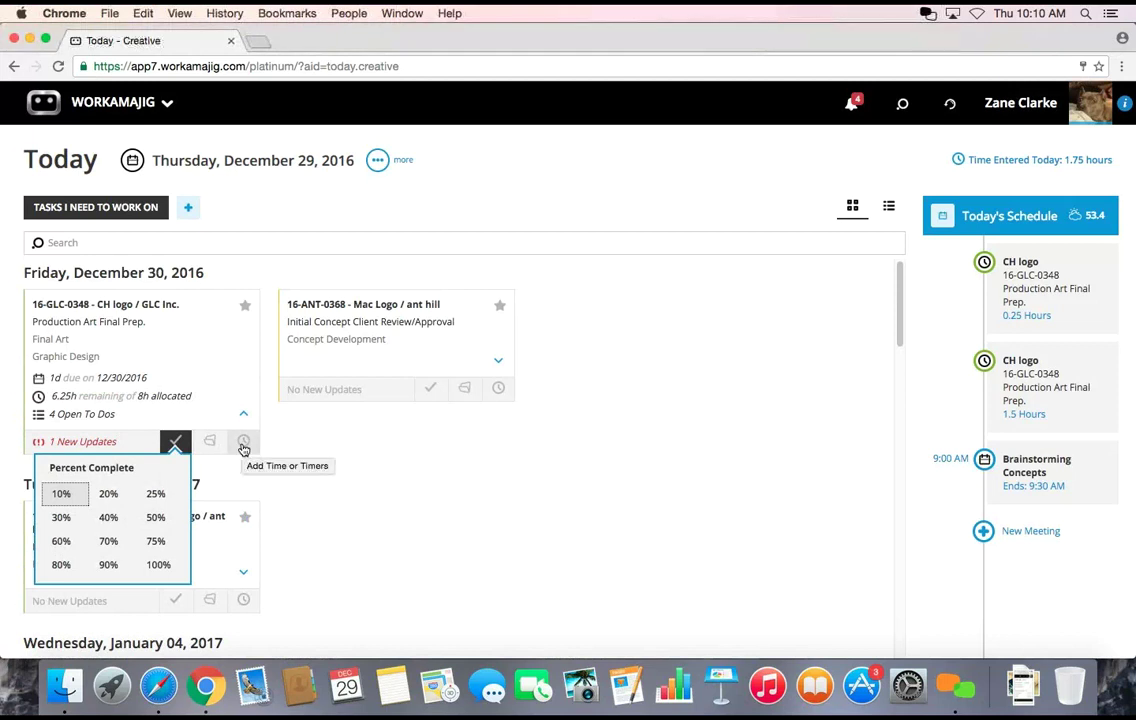
- Log a new 1.25-hour time entry on the CH logo task with comment 'did some work'
{"action": "left_click", "coordinate": [243, 444]}
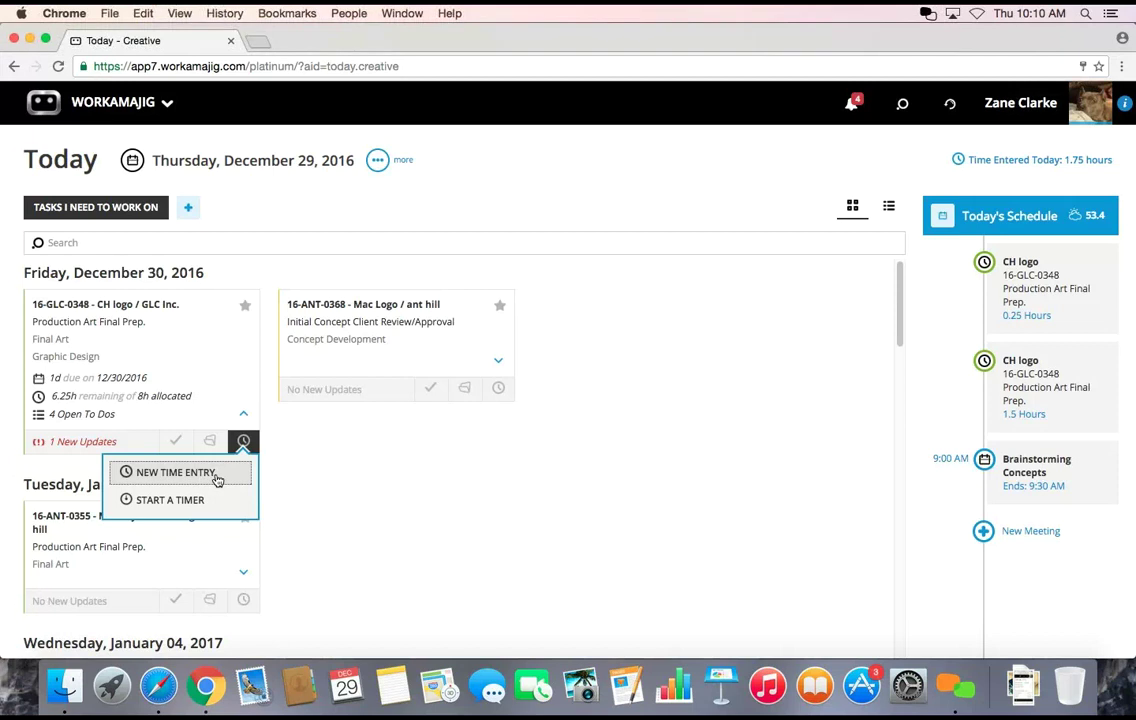
{"action": "left_click", "coordinate": [176, 472]}
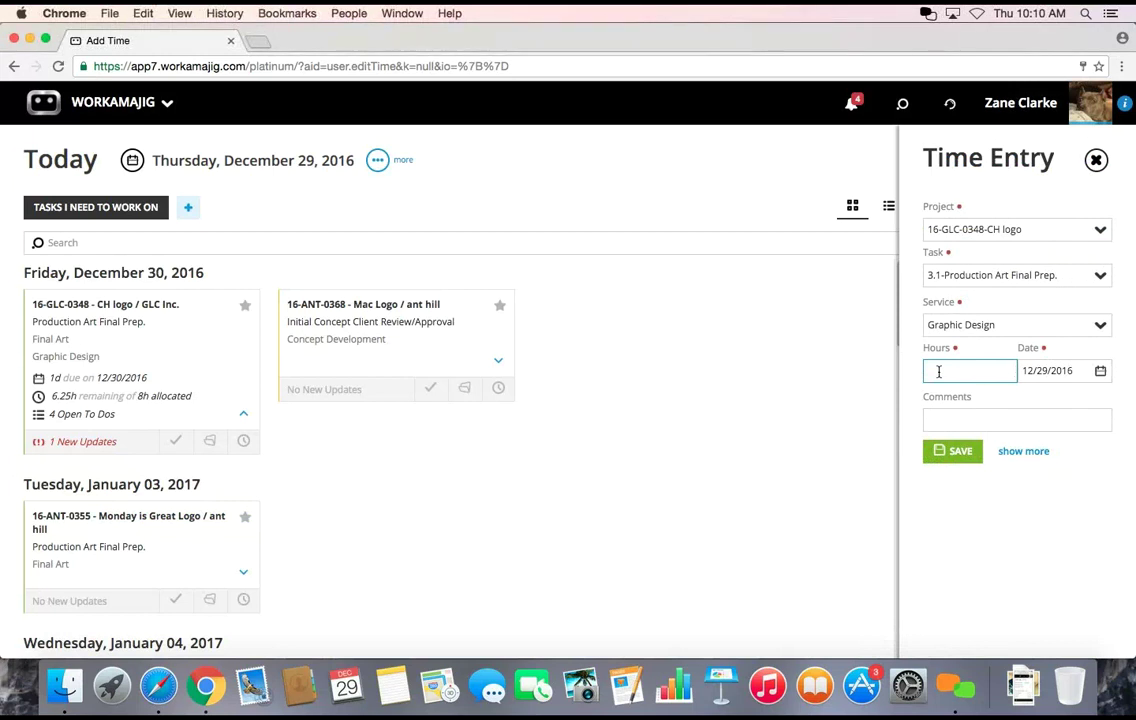
{"action": "type", "text": "1.25"}
{"action": "key", "text": "Tab"}
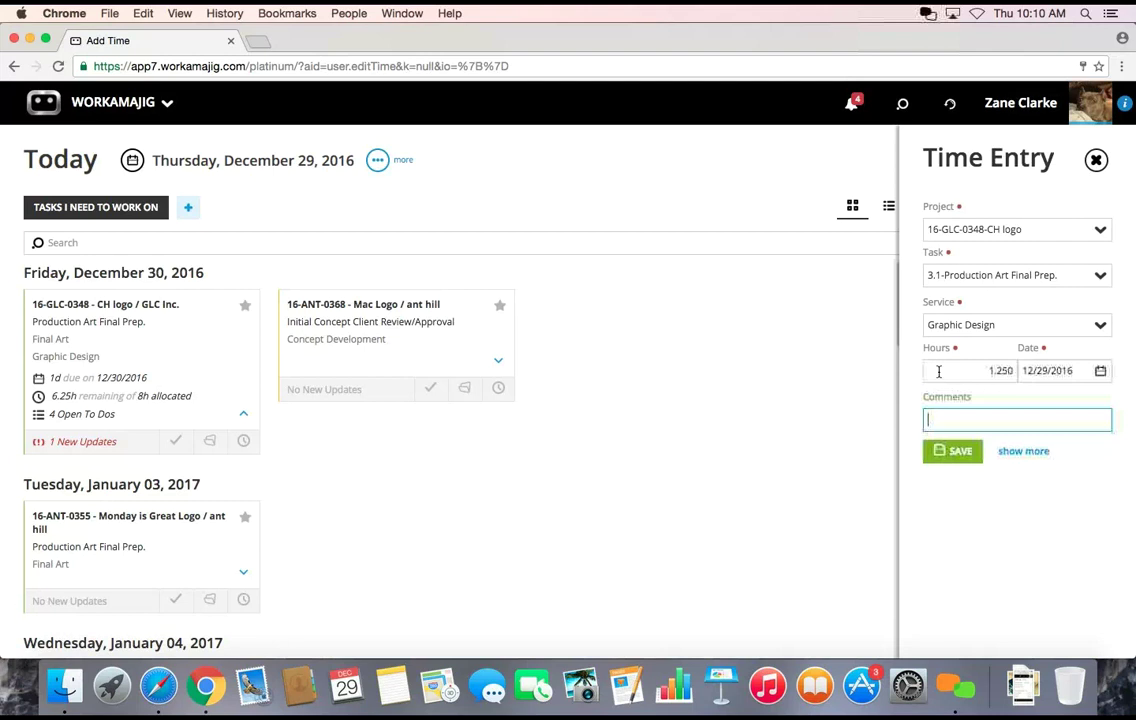
{"action": "type", "text": "did some work"}
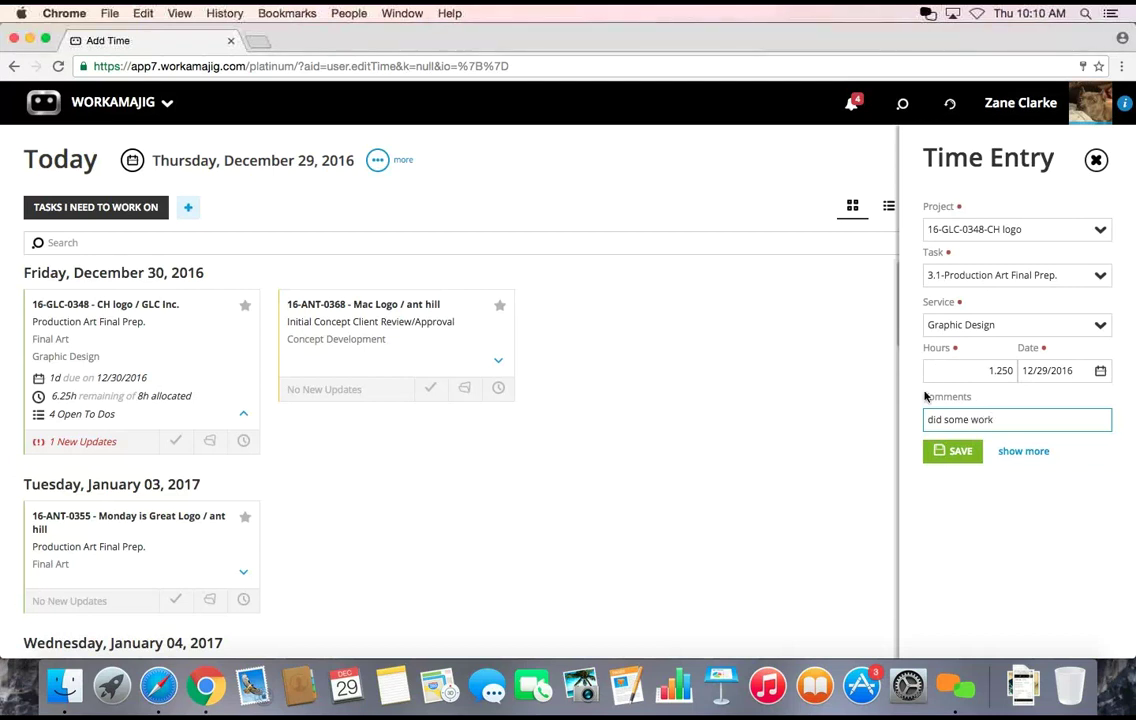
{"action": "left_click", "coordinate": [948, 451]}
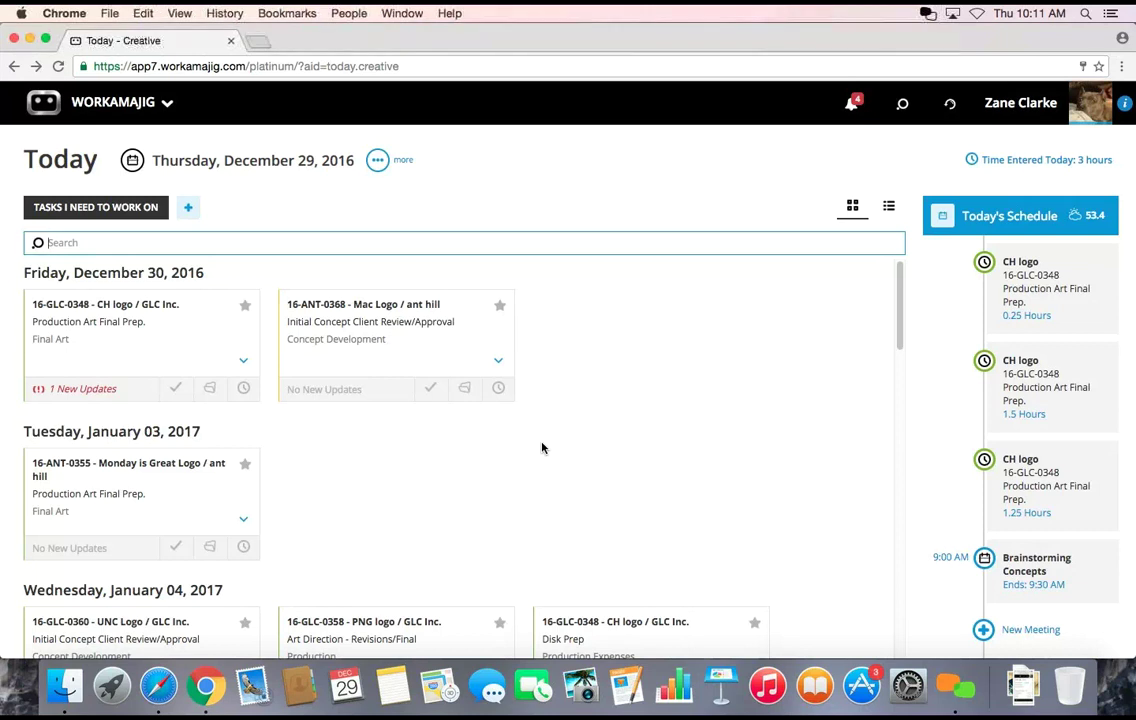
{"action": "left_click", "coordinate": [175, 388]}
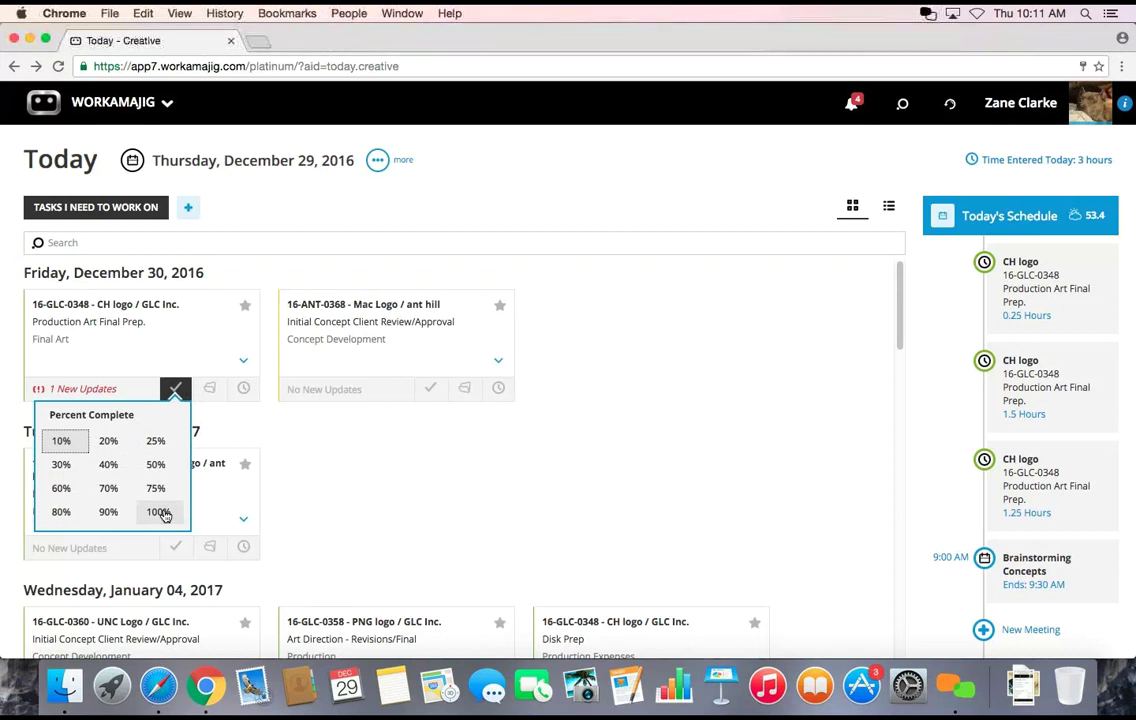
{"action": "left_click", "coordinate": [233, 427]}
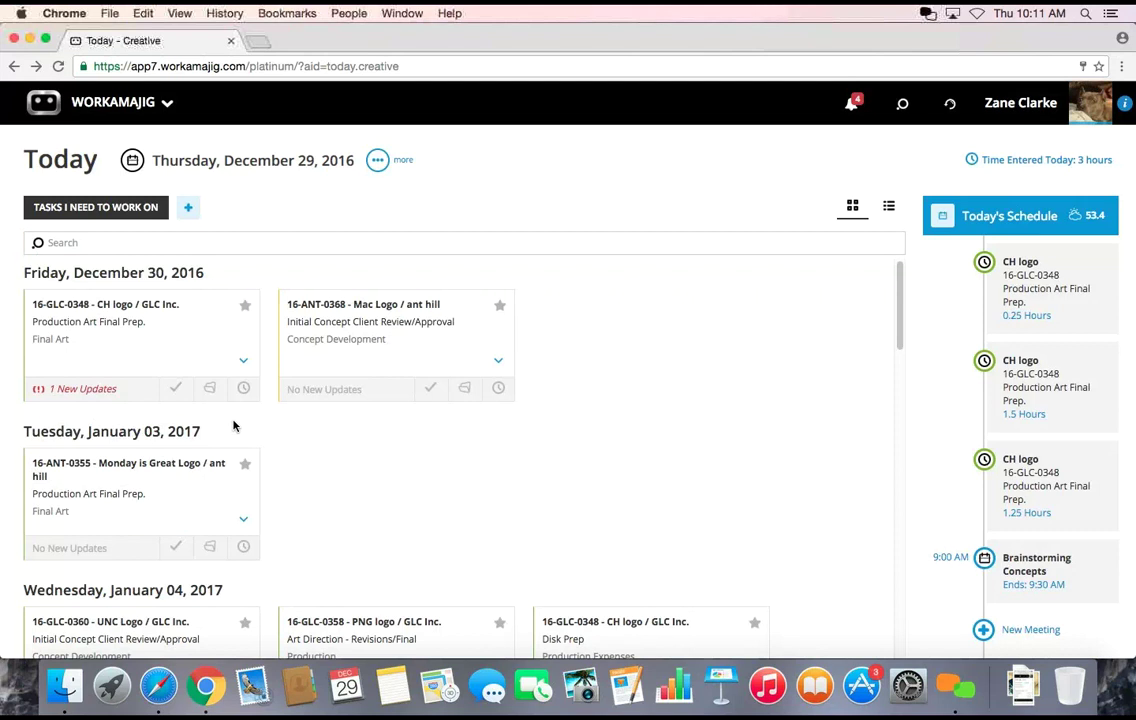
- Open the CH logo task details and view the project's Printing Specs
{"action": "left_click", "coordinate": [172, 343]}
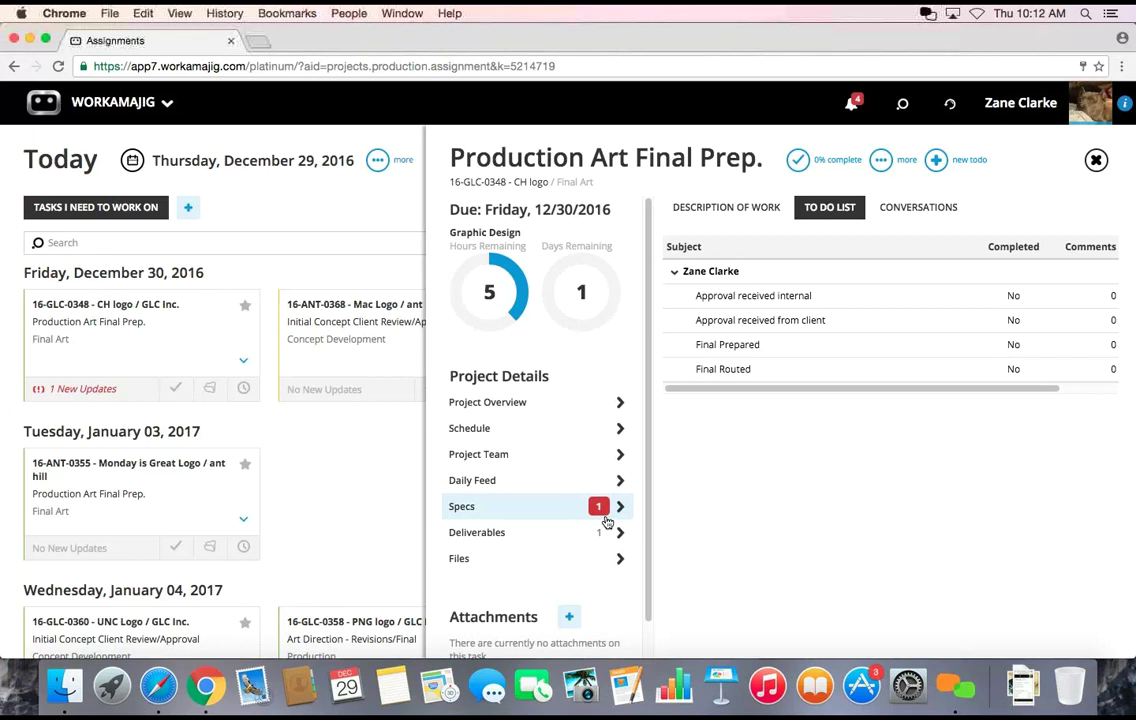
{"action": "left_click", "coordinate": [545, 517]}
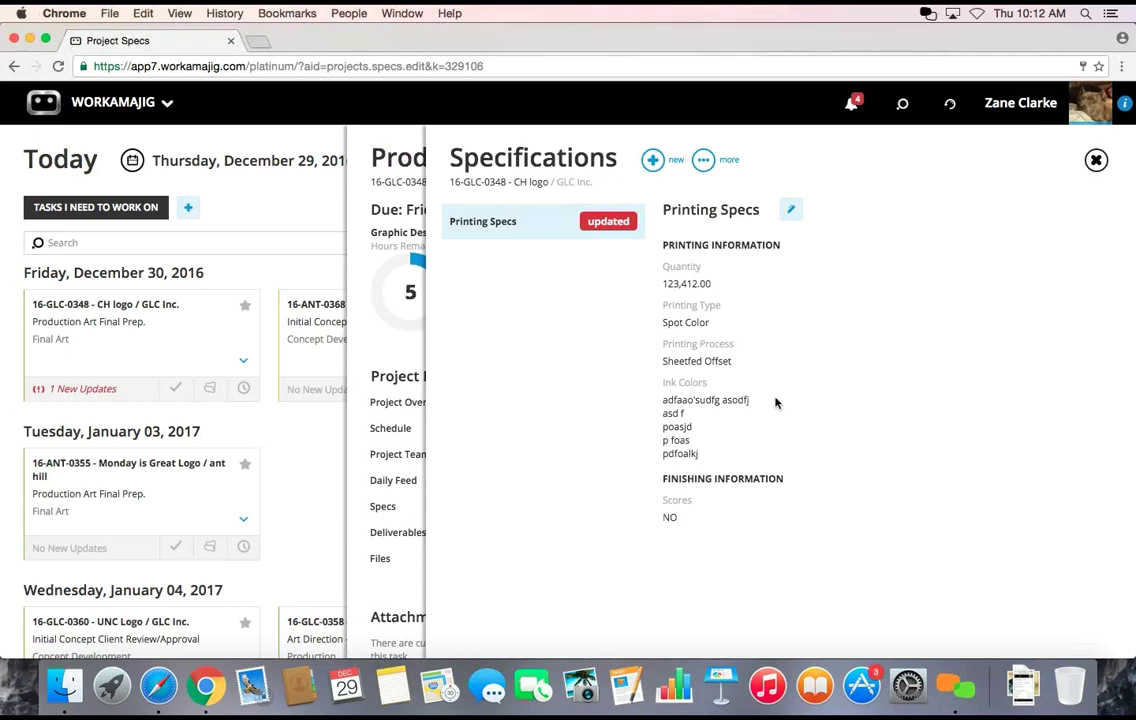
- Close the specs, check the project's attached file blue.png, and return to the task details
{"action": "left_click", "coordinate": [1096, 160]}
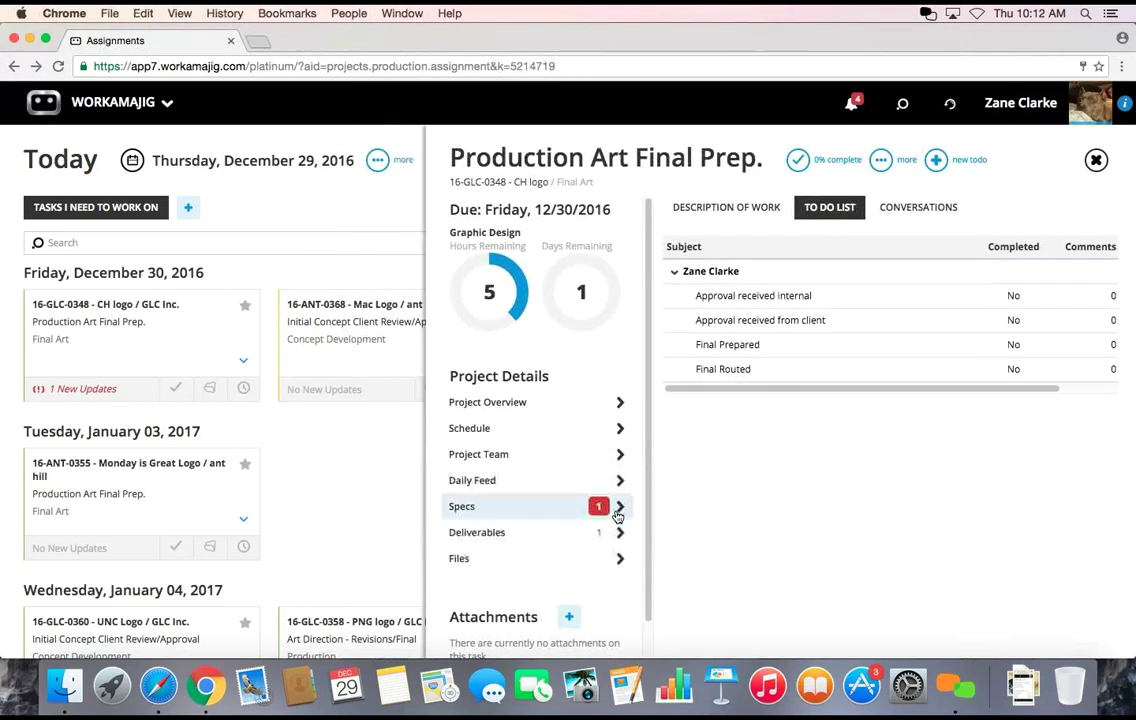
{"action": "left_click", "coordinate": [555, 571]}
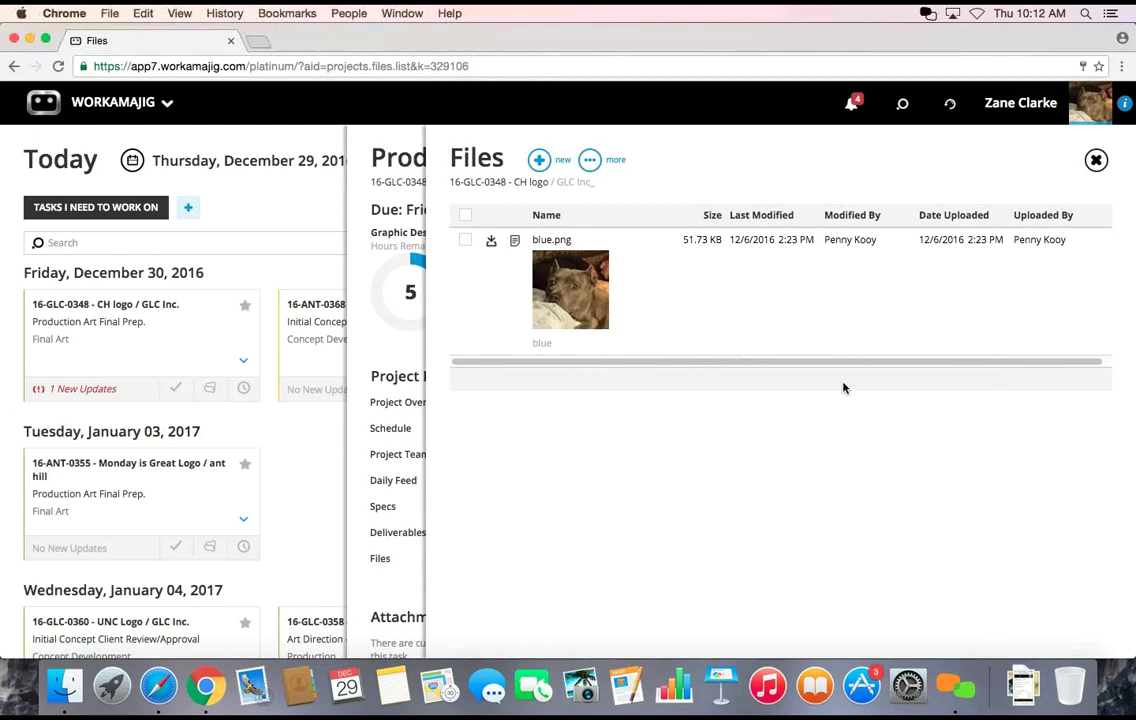
{"action": "left_click", "coordinate": [1097, 161]}
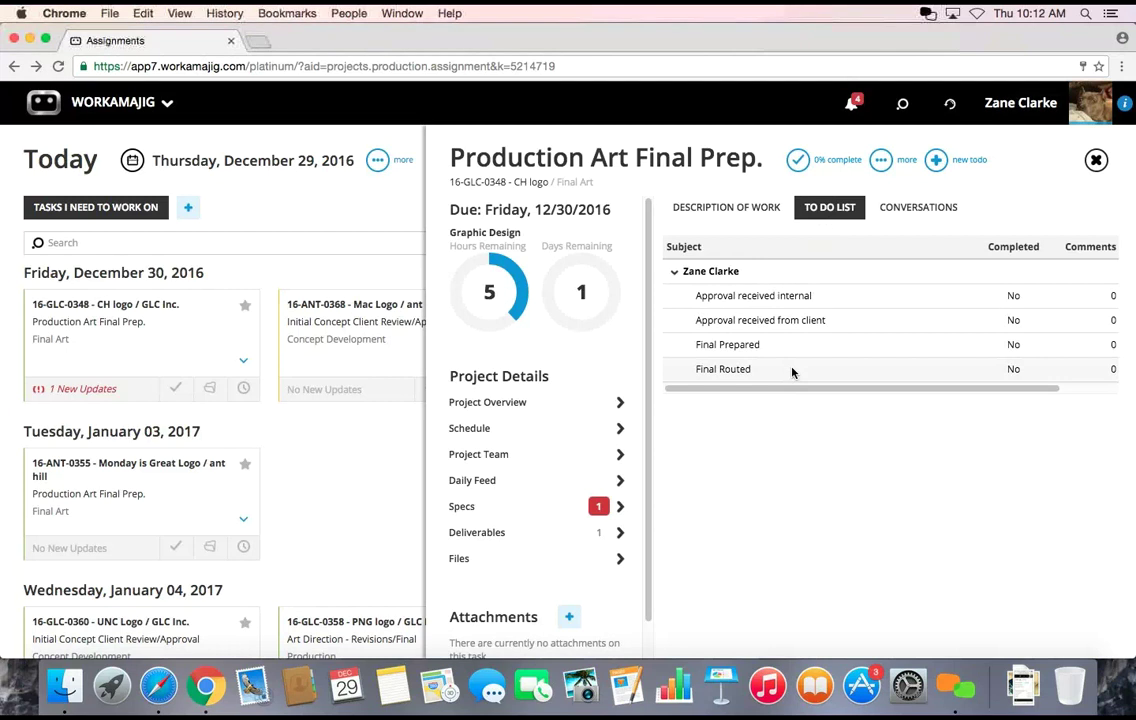
- Start a new conversation post titled 'clarification' with a short message body on the task
{"action": "left_click", "coordinate": [921, 212]}
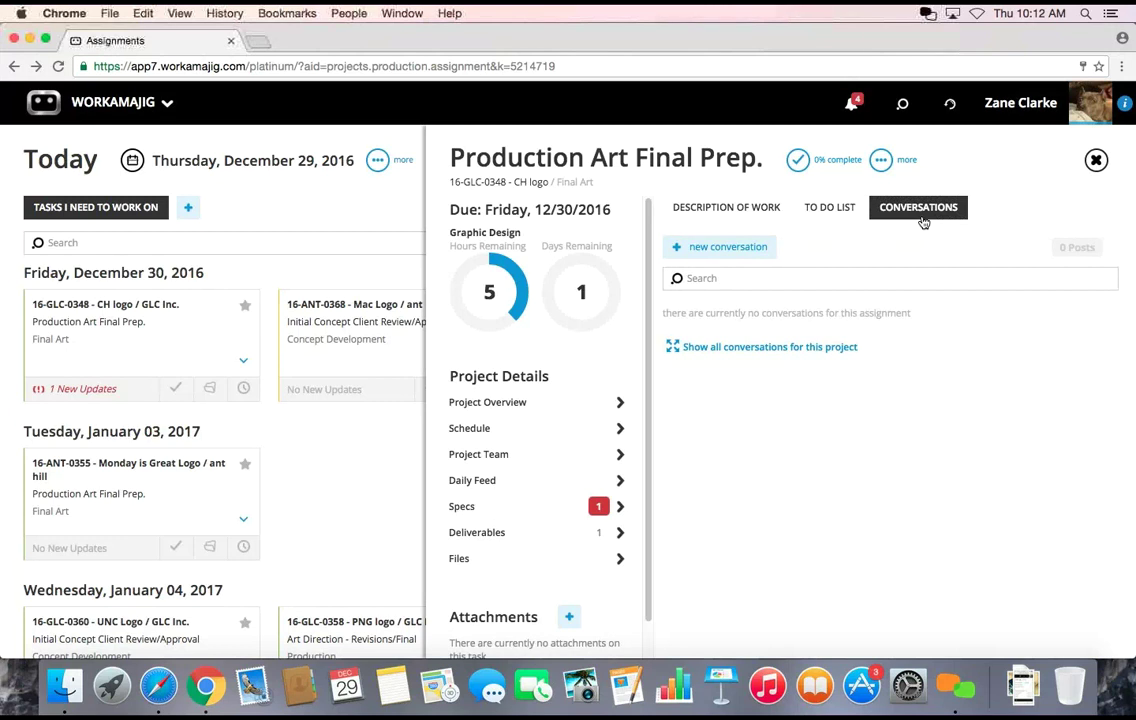
{"action": "left_click", "coordinate": [745, 257]}
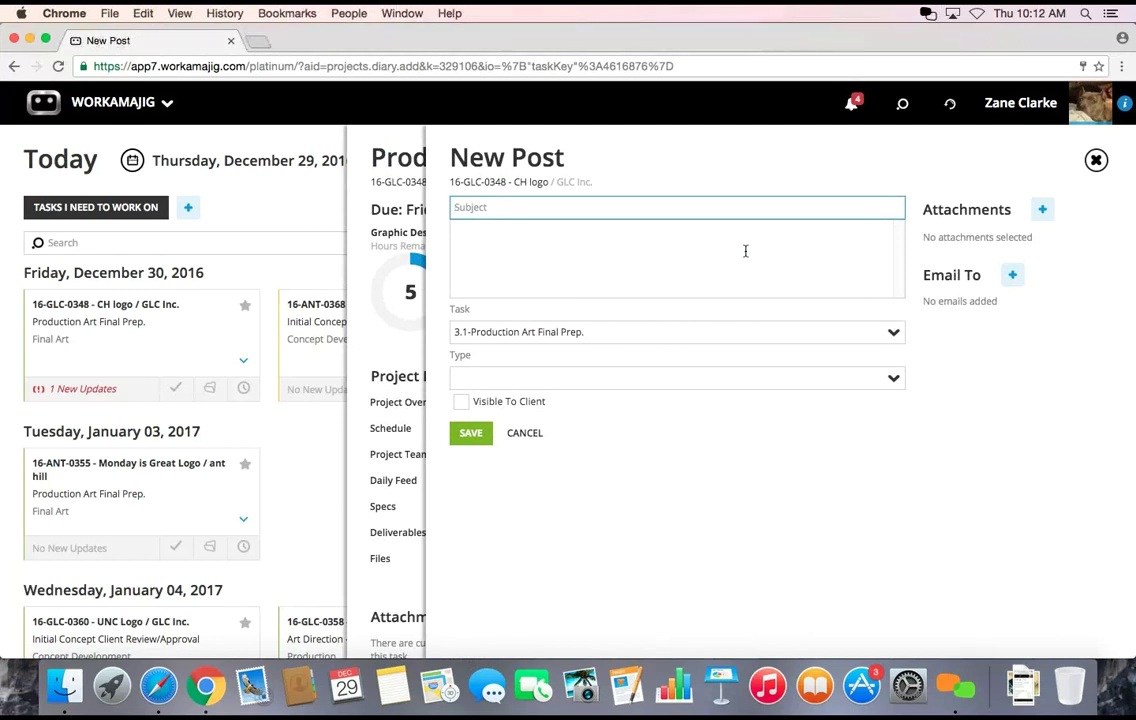
{"action": "type", "text": "clarification"}
{"action": "left_click", "coordinate": [726, 264]}
{"action": "type", "text": "jhasodfhaos'difh'aosdifh aspdf apsdf pasdjf p as df"}
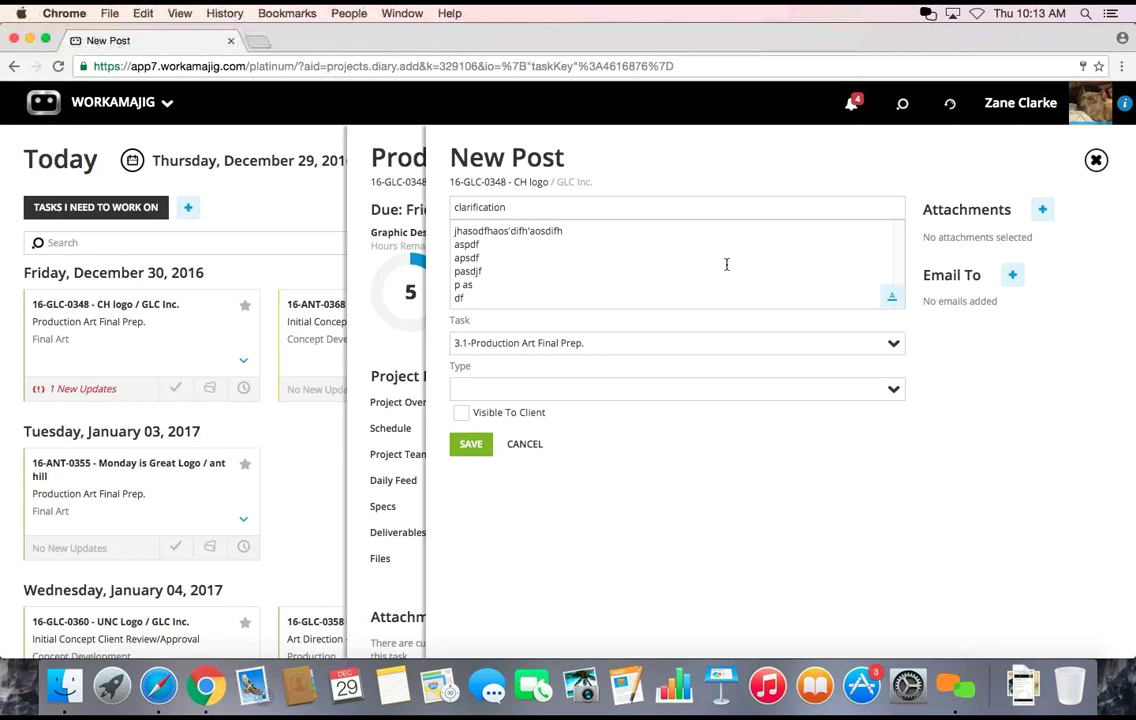
- Add two colleagues as recipients, save the post, and close the task panel
{"action": "left_click", "coordinate": [1011, 278]}
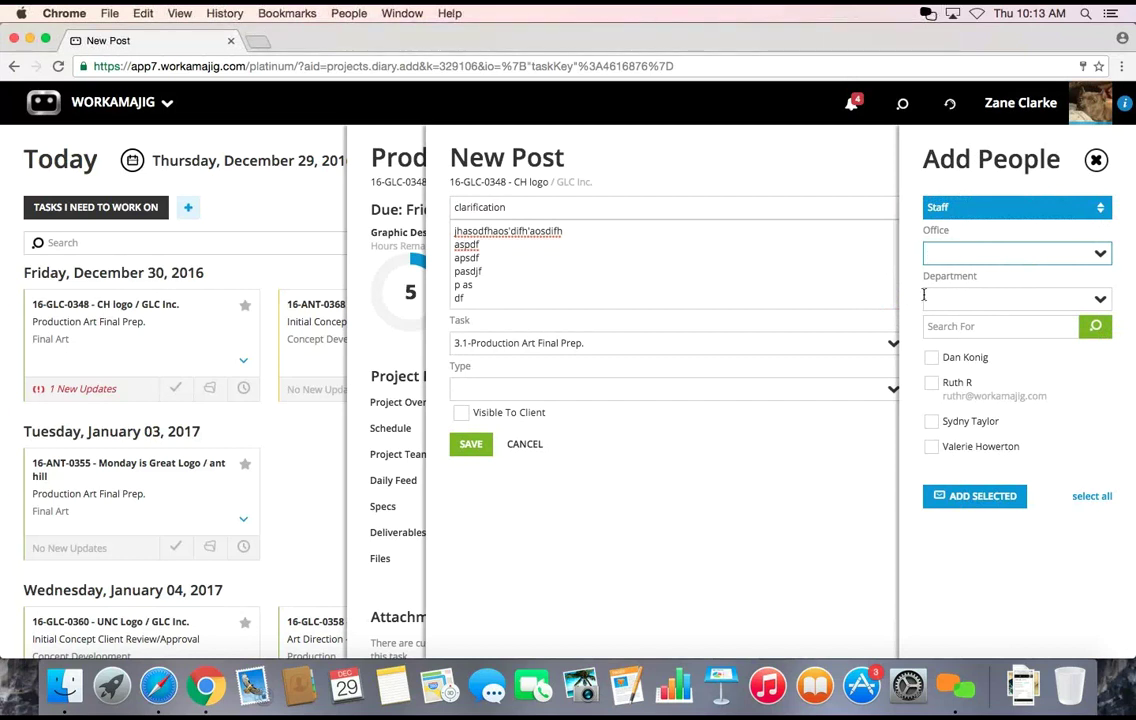
{"action": "left_click", "coordinate": [931, 421]}
{"action": "left_click", "coordinate": [931, 446]}
{"action": "left_click", "coordinate": [964, 499]}
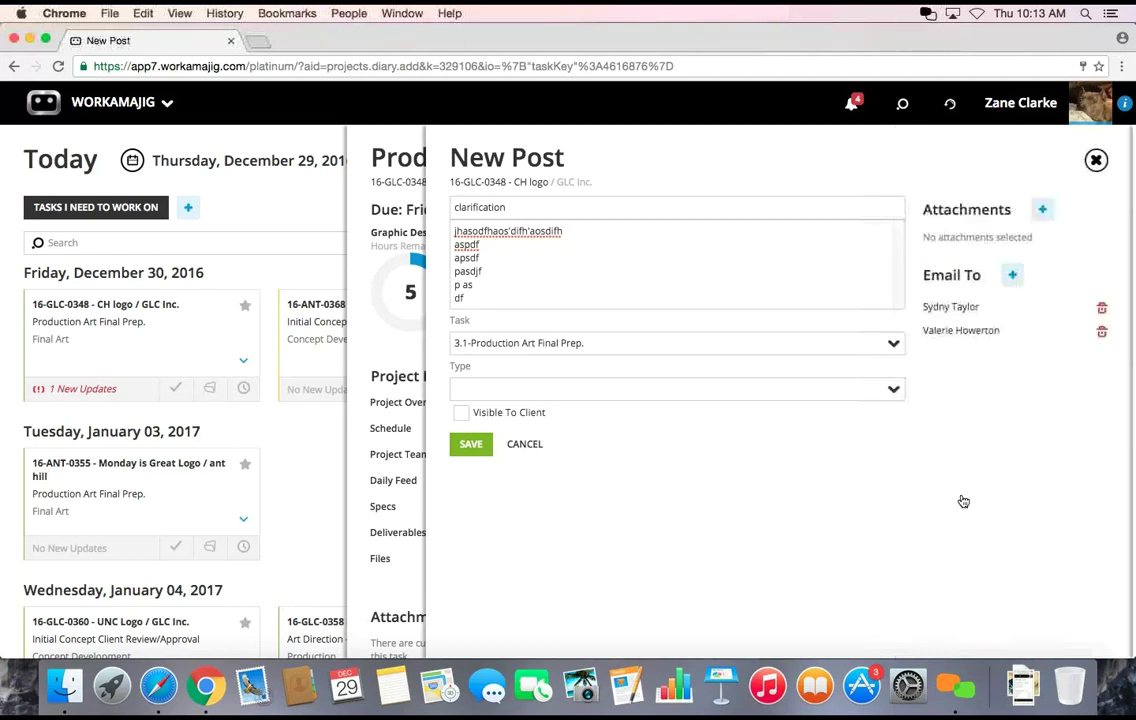
{"action": "left_click", "coordinate": [477, 452]}
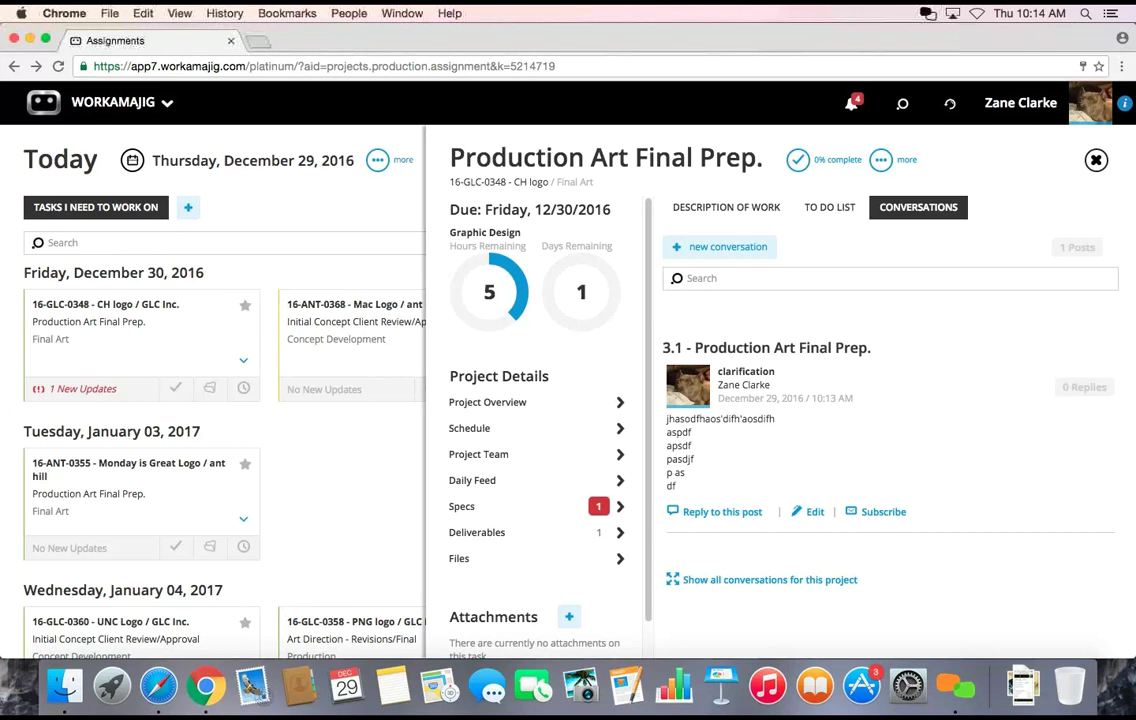
{"action": "left_click", "coordinate": [1096, 160]}
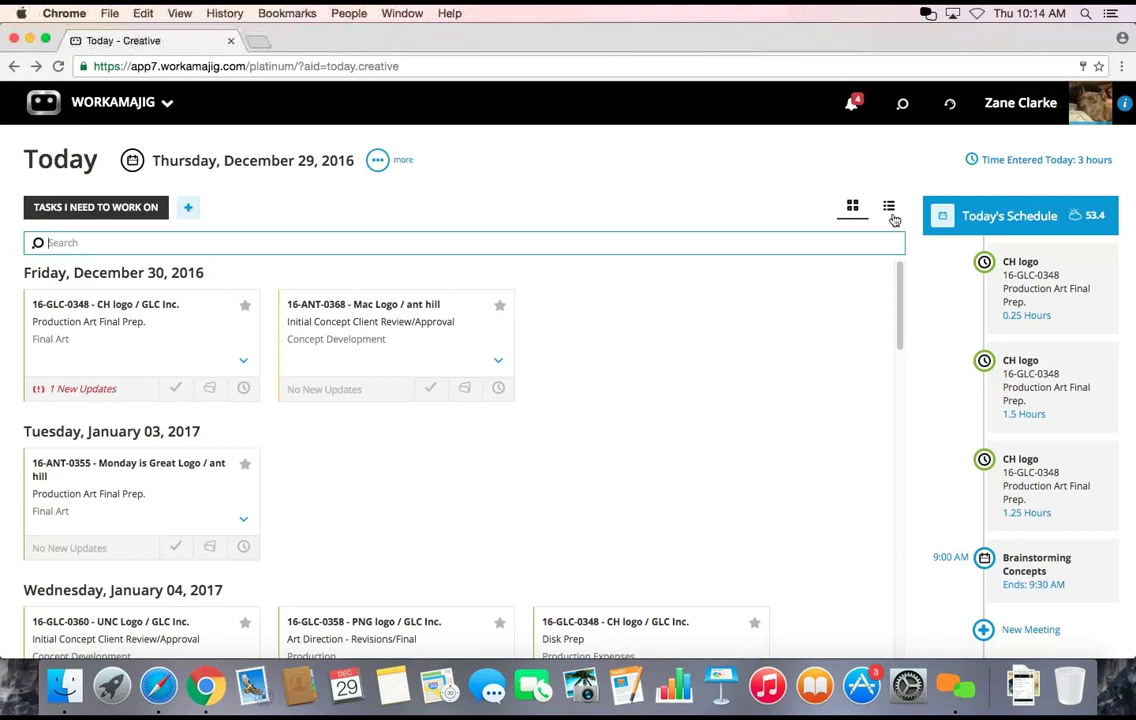
{"action": "left_click", "coordinate": [889, 207]}
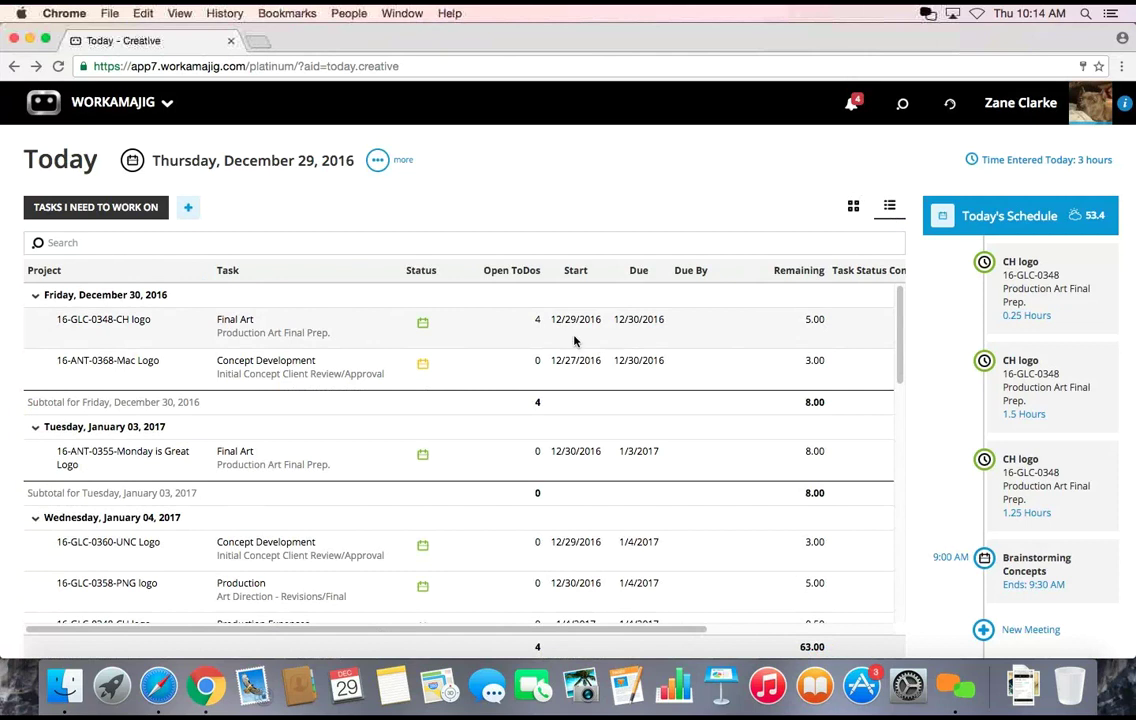
{"action": "left_click", "coordinate": [310, 330]}
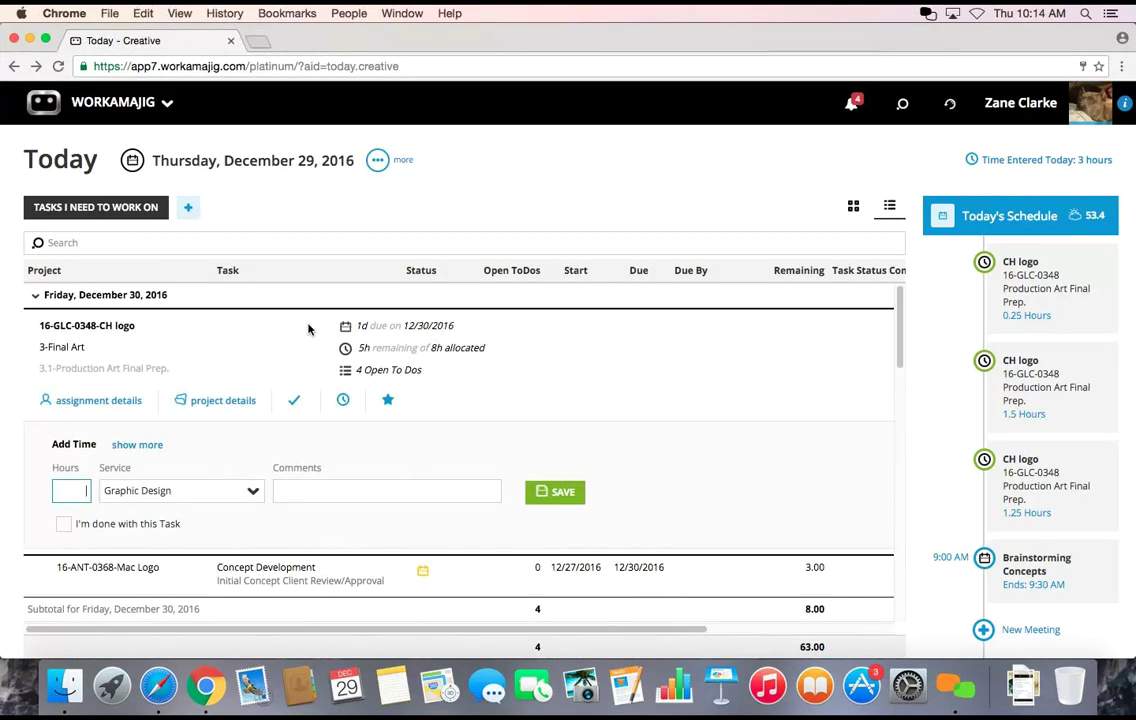
{"action": "left_click", "coordinate": [250, 404]}
{"action": "left_click", "coordinate": [853, 206]}
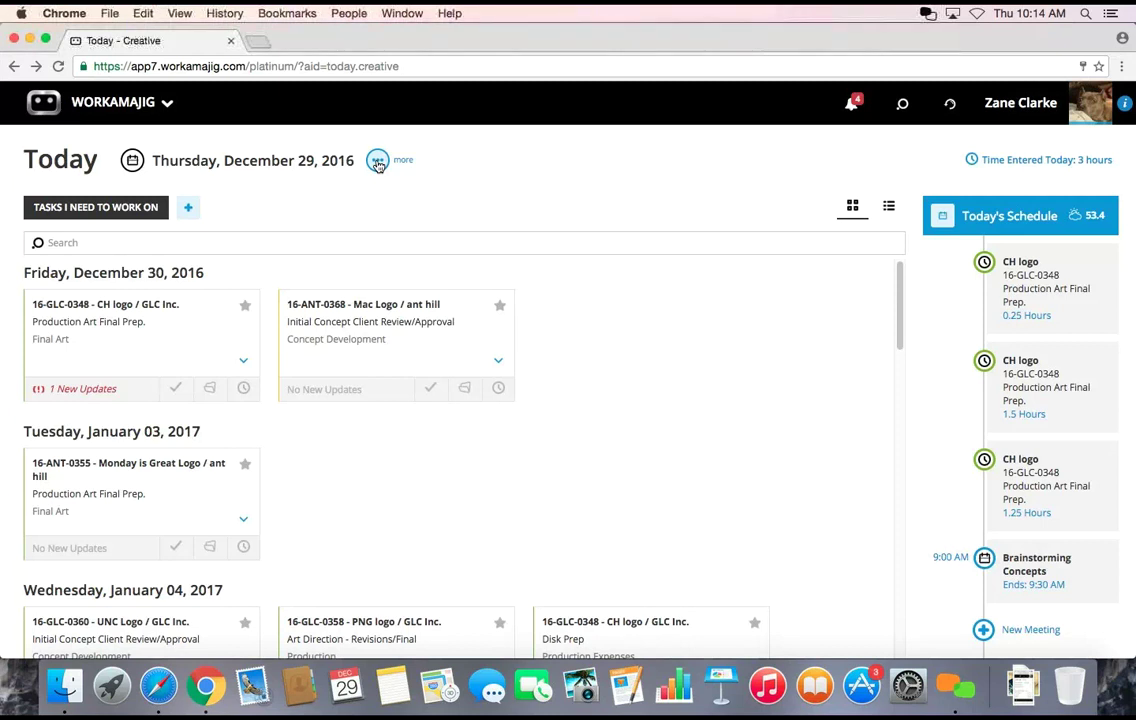
{"action": "left_click", "coordinate": [378, 163]}
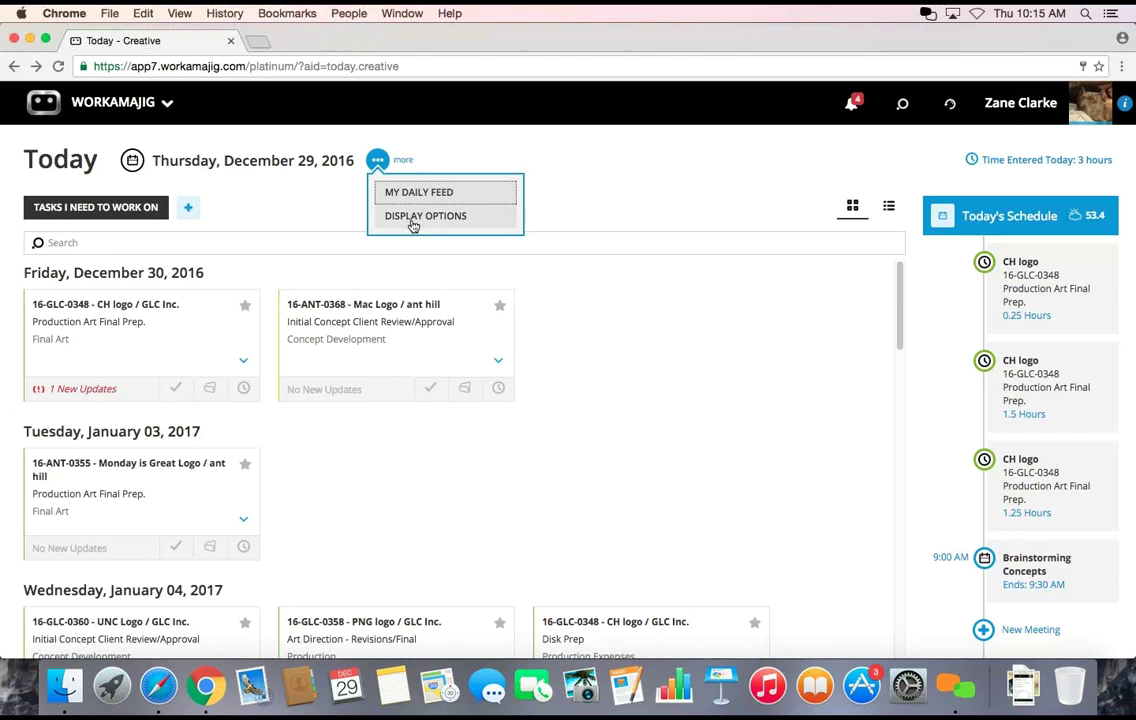
- Look over the Today page Display Options, then open the Brainstorming Concepts meeting from the schedule
{"action": "left_click", "coordinate": [413, 226]}
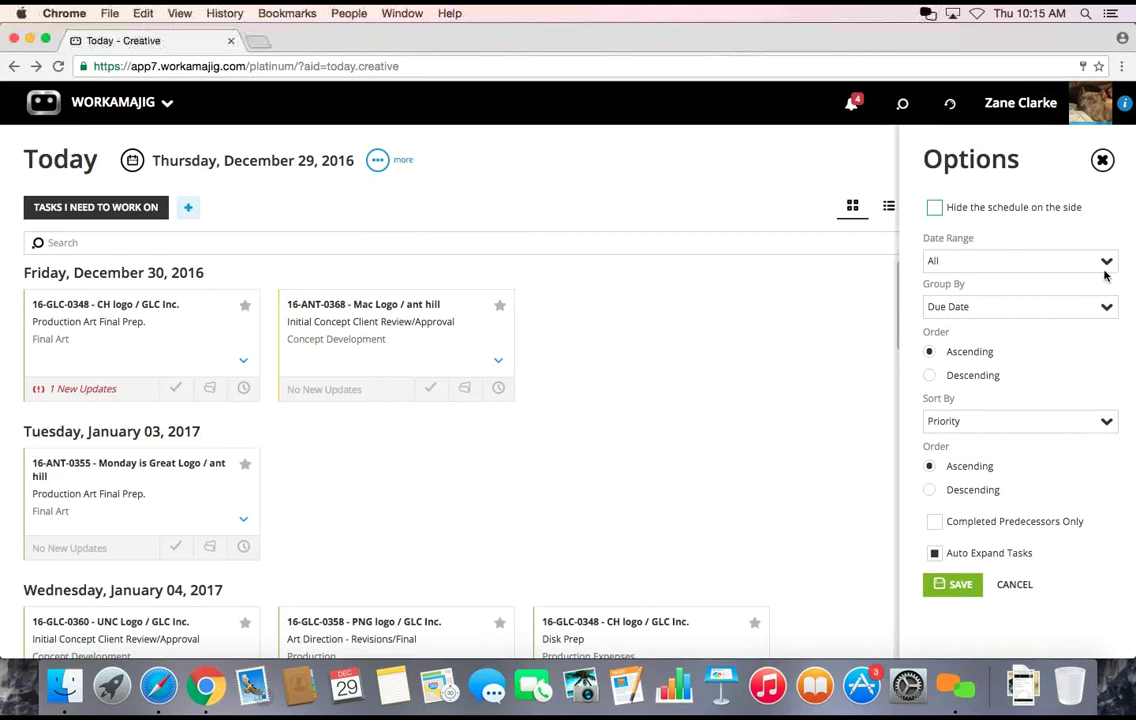
{"action": "left_click", "coordinate": [1102, 160]}
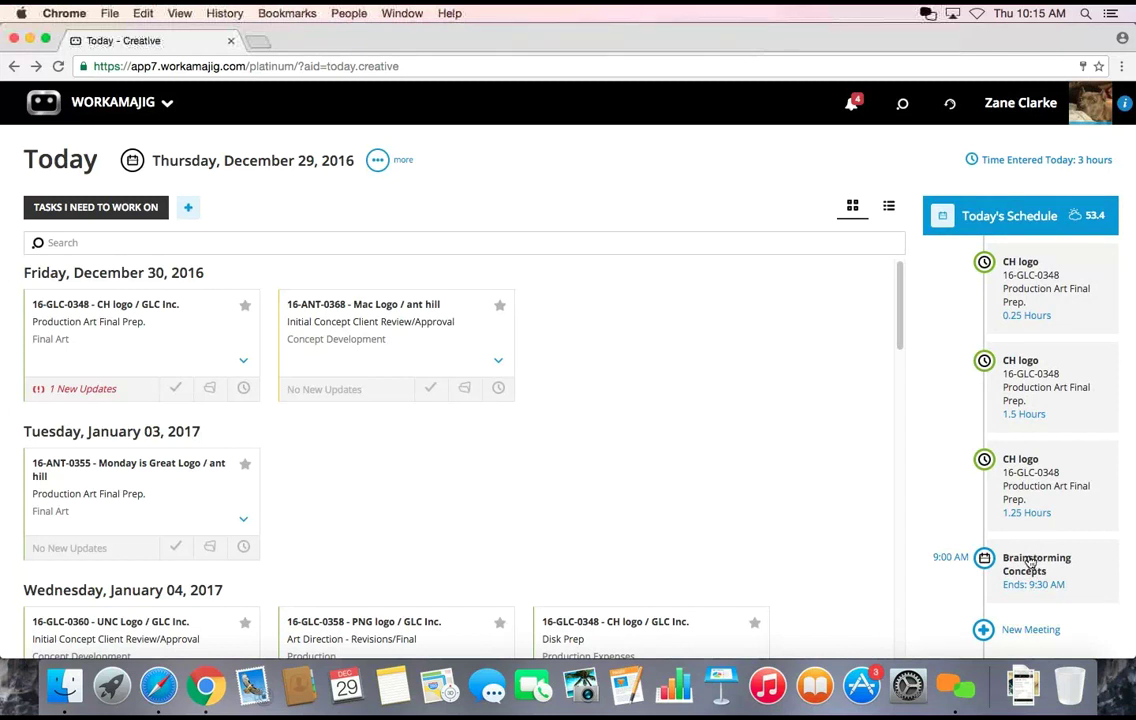
{"action": "left_click", "coordinate": [1030, 563]}
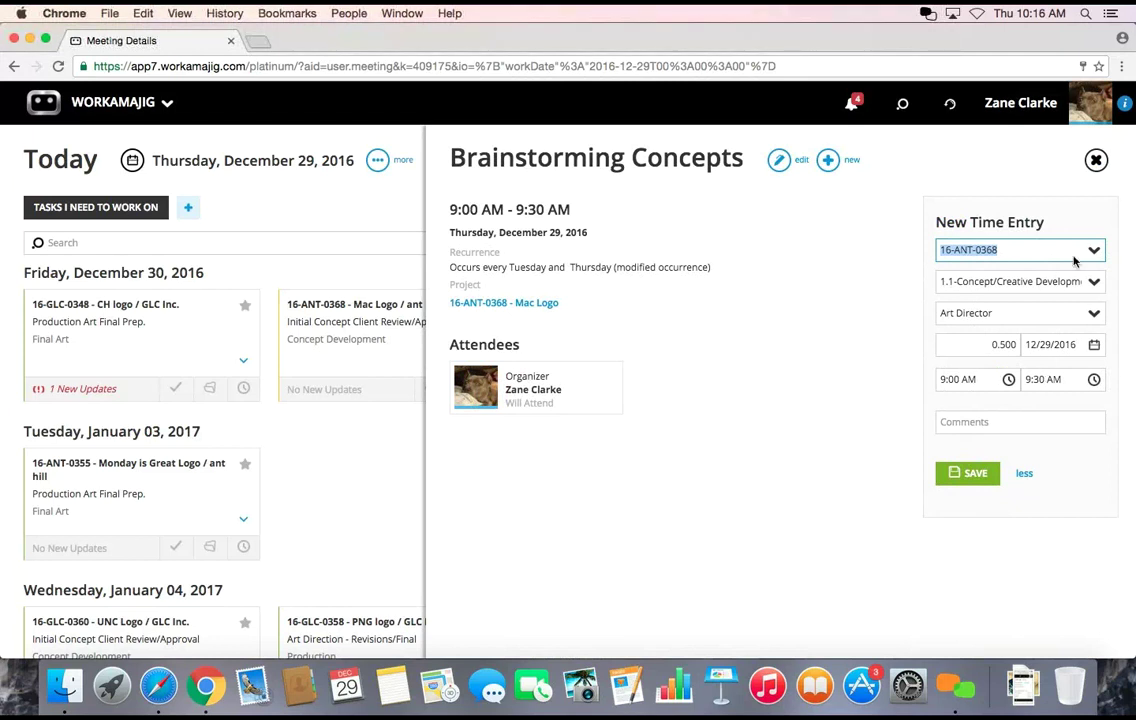
- Close the Brainstorming Concepts meeting details to return to the Today page
{"action": "left_click", "coordinate": [1096, 160]}
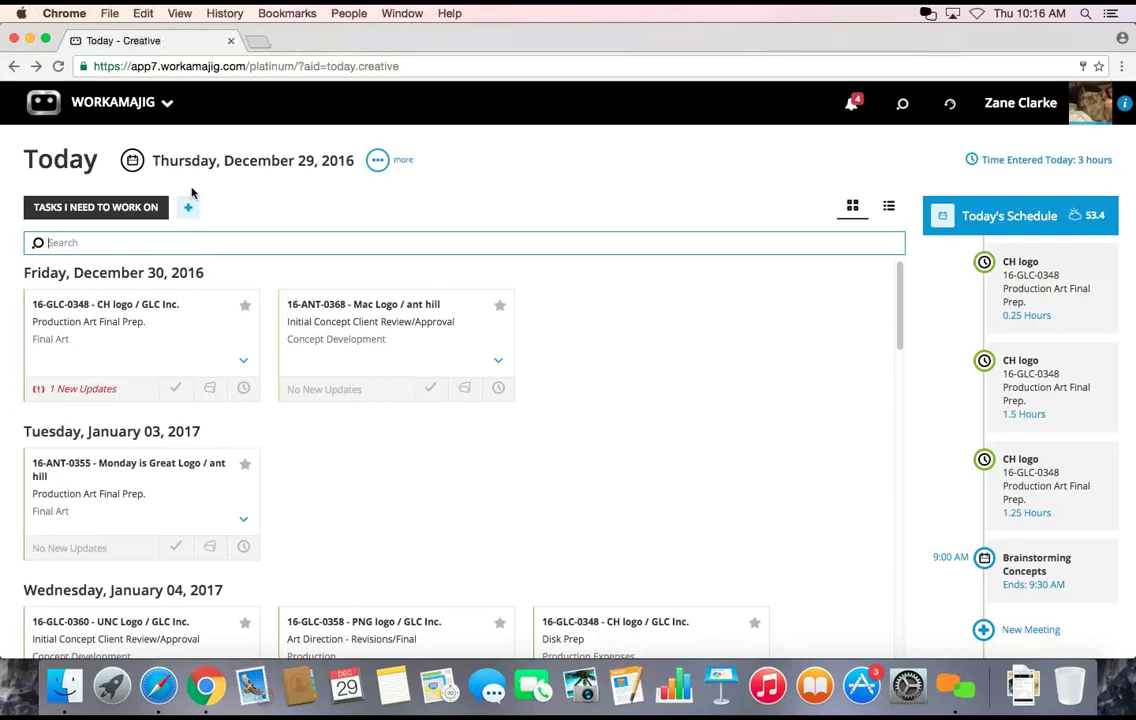
{"action": "left_click", "coordinate": [134, 163]}
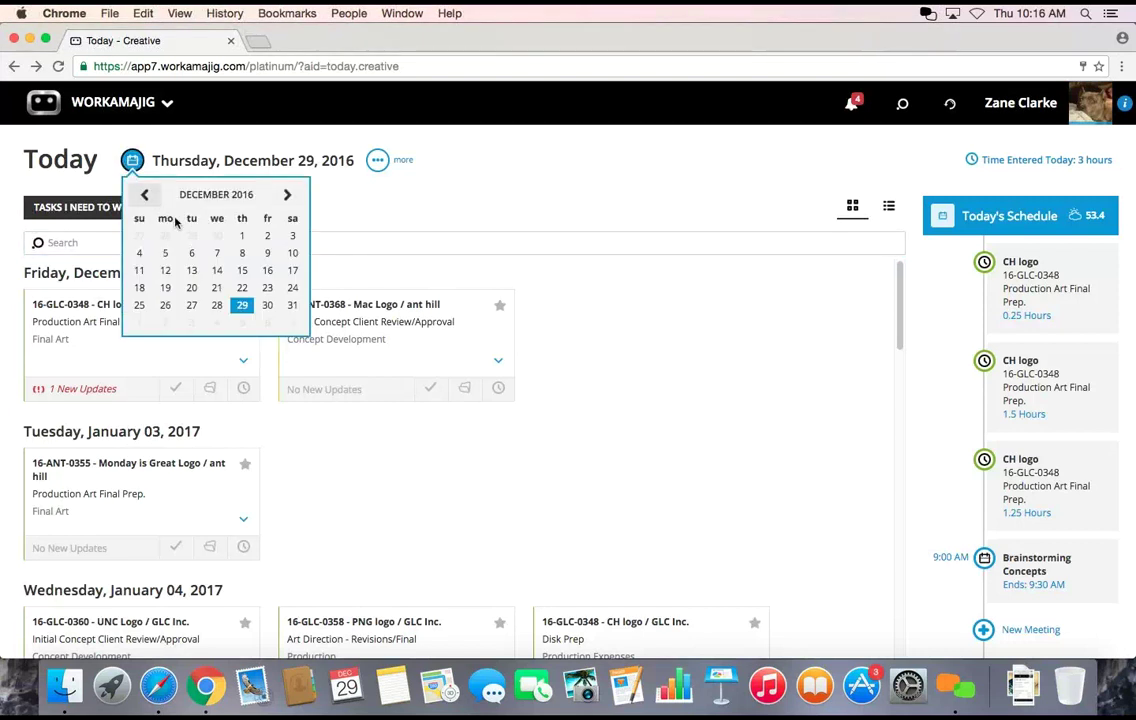
{"action": "left_click", "coordinate": [217, 305]}
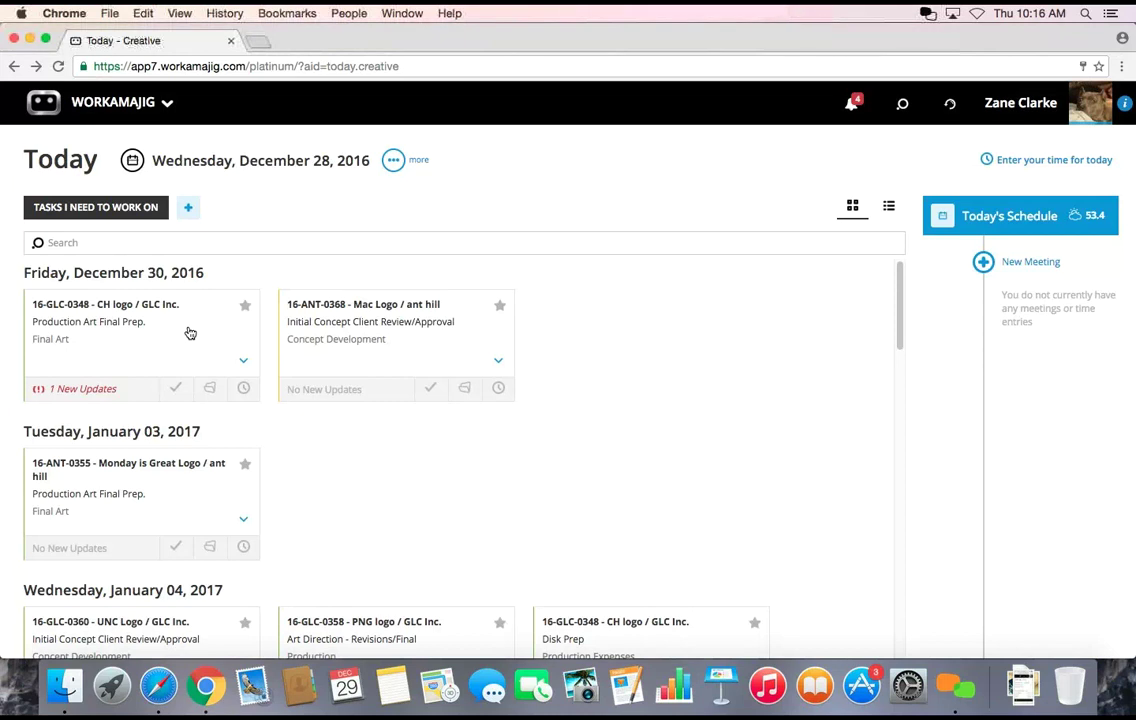
{"action": "left_click", "coordinate": [132, 160]}
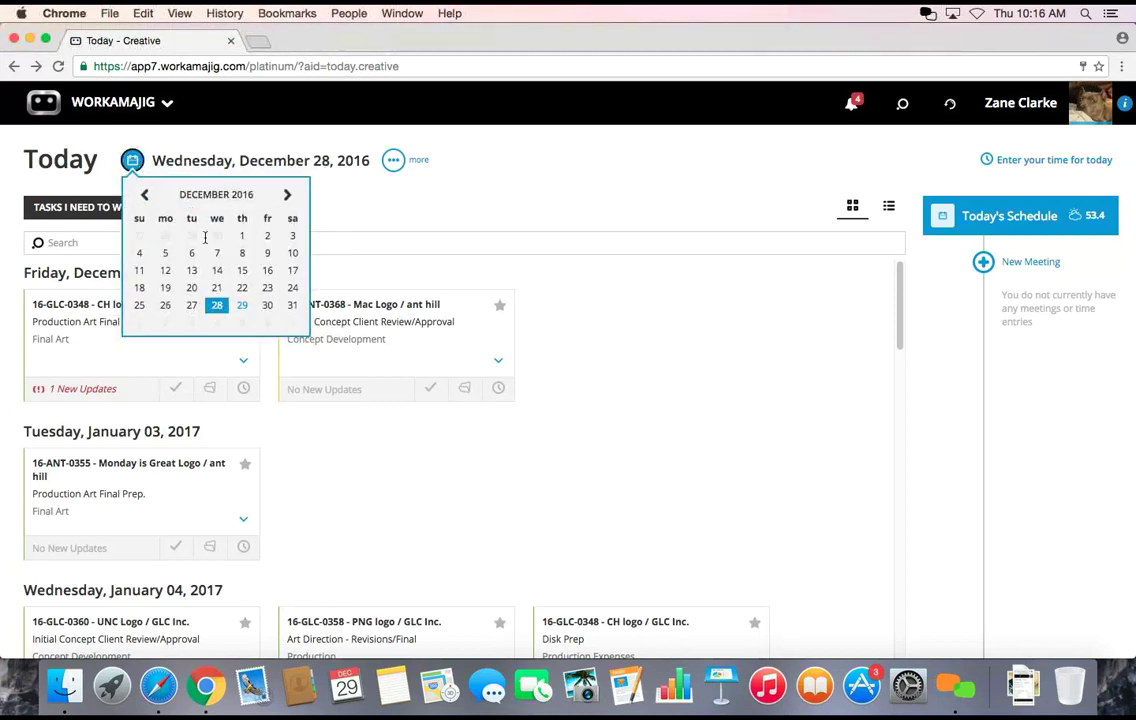
{"action": "left_click", "coordinate": [242, 306]}
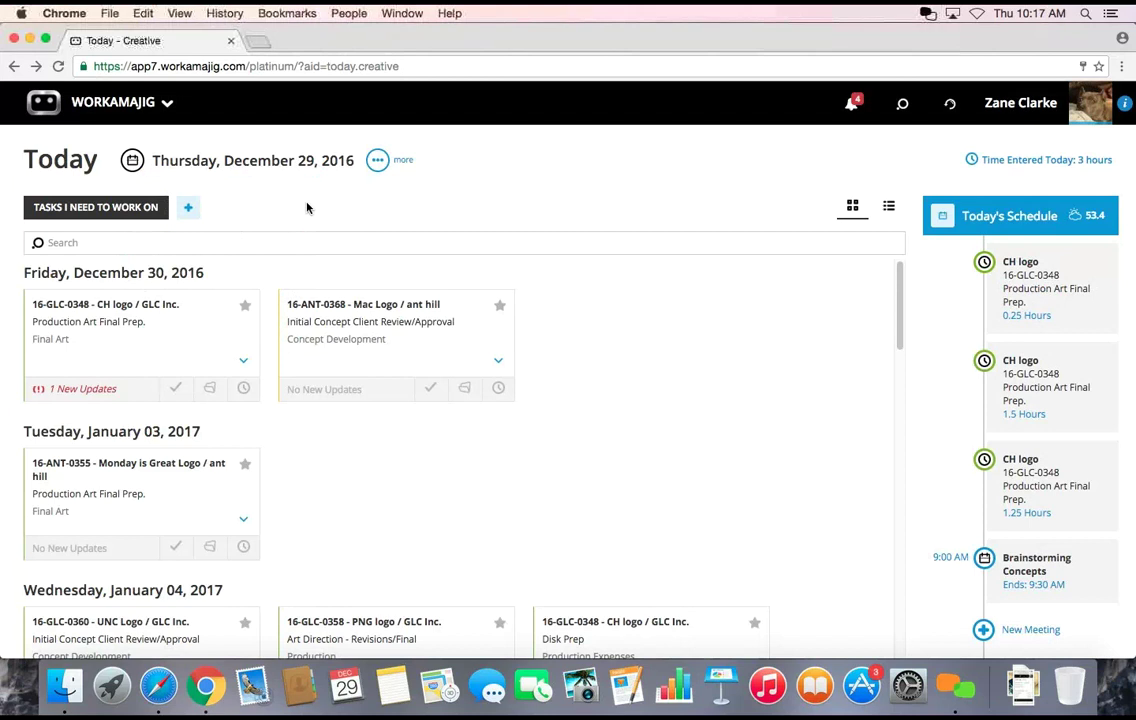
- Reopen the Today app from the WORKAMAJIG launcher and bring up the CH logo task's completion choices
{"action": "left_click", "coordinate": [166, 103]}
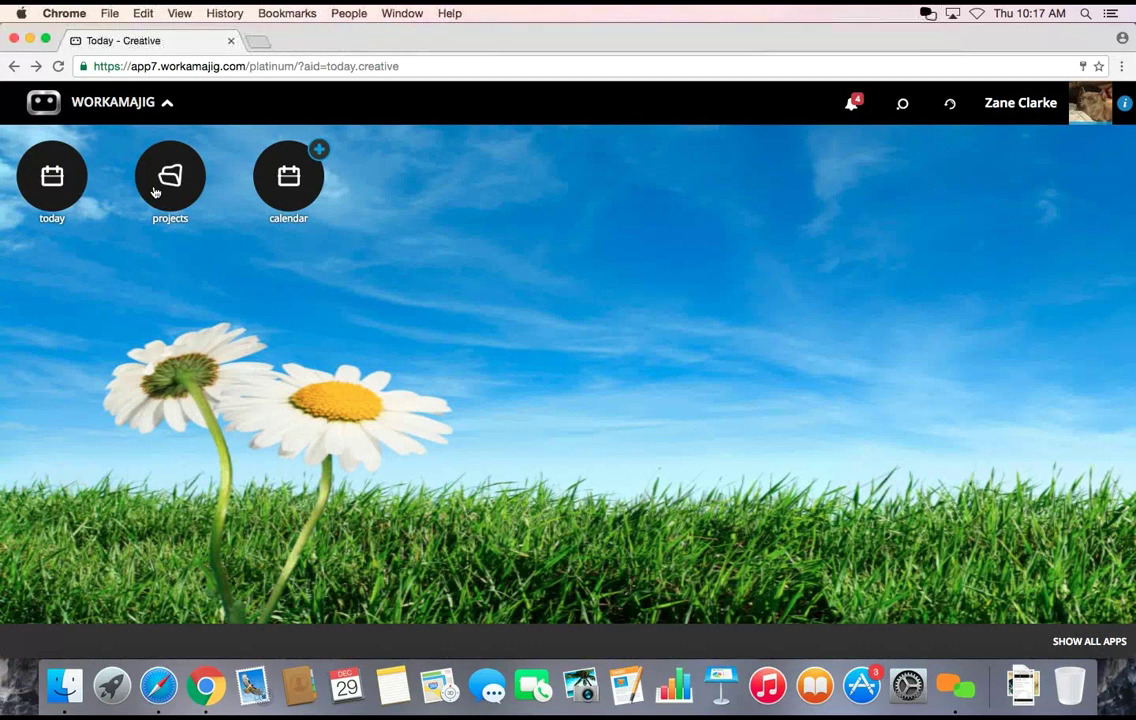
{"action": "left_click", "coordinate": [63, 185]}
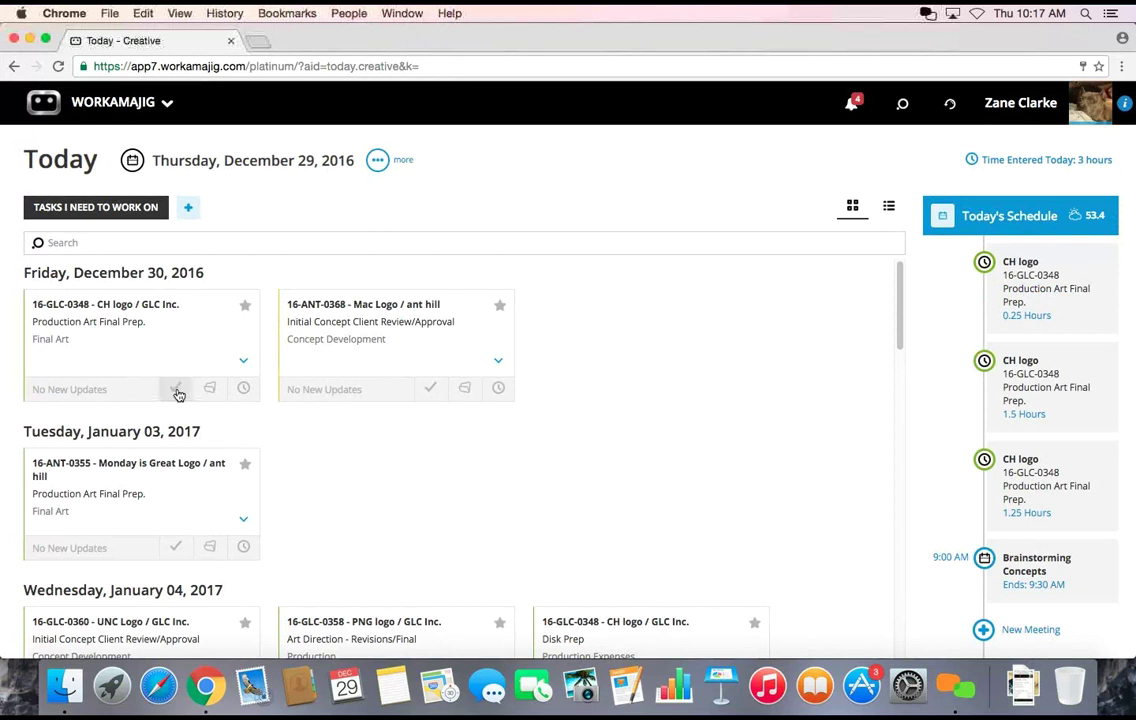
{"action": "left_click", "coordinate": [175, 388]}
- Mark the CH logo task 100% complete and confirm with YES
{"action": "left_click", "coordinate": [160, 512]}
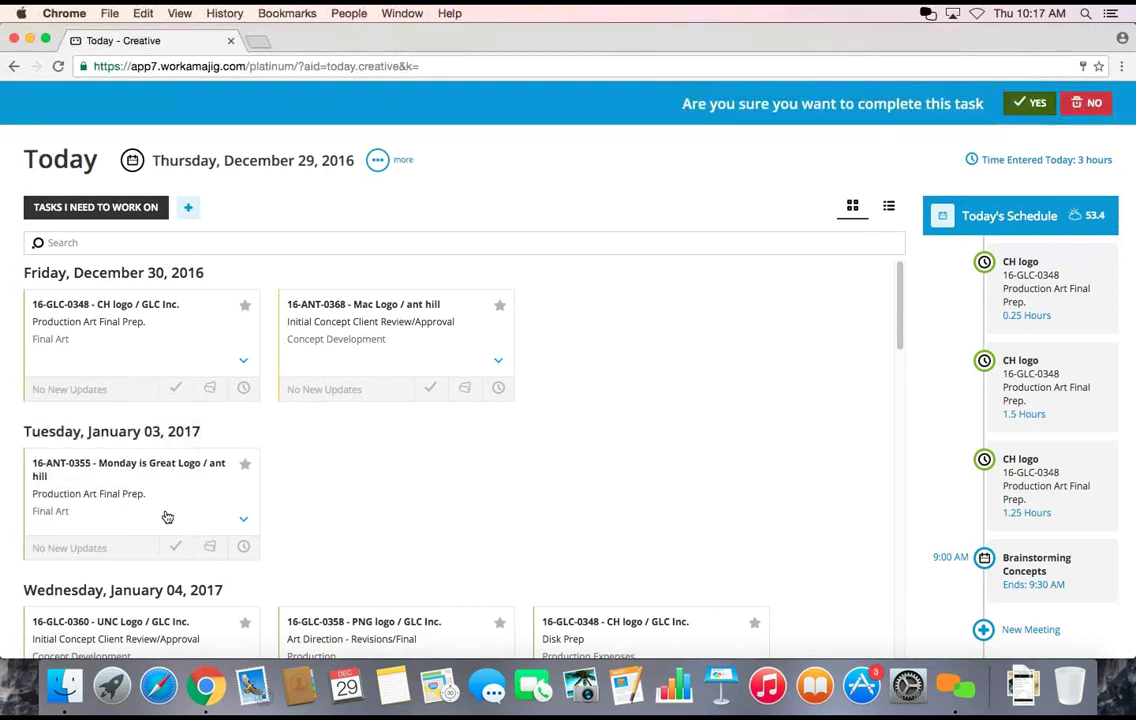
{"action": "left_click", "coordinate": [1028, 103]}
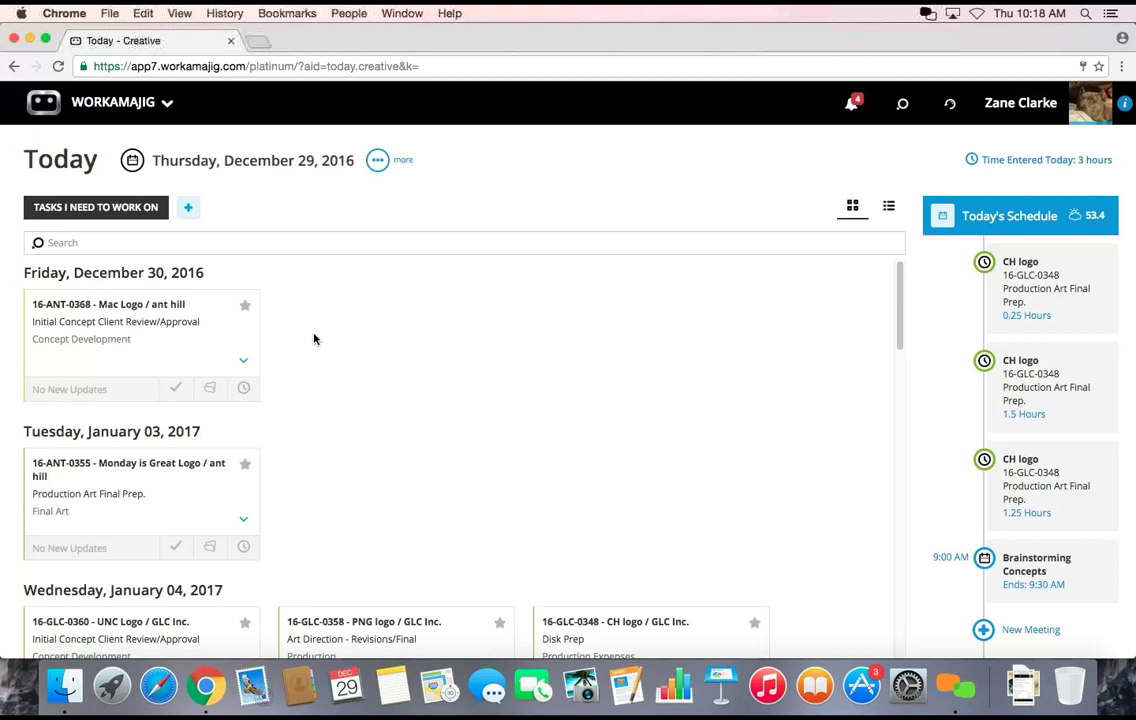
- Open the WORKAMAJIG app launcher showing the today, projects and calendar apps
{"action": "left_click", "coordinate": [157, 101]}
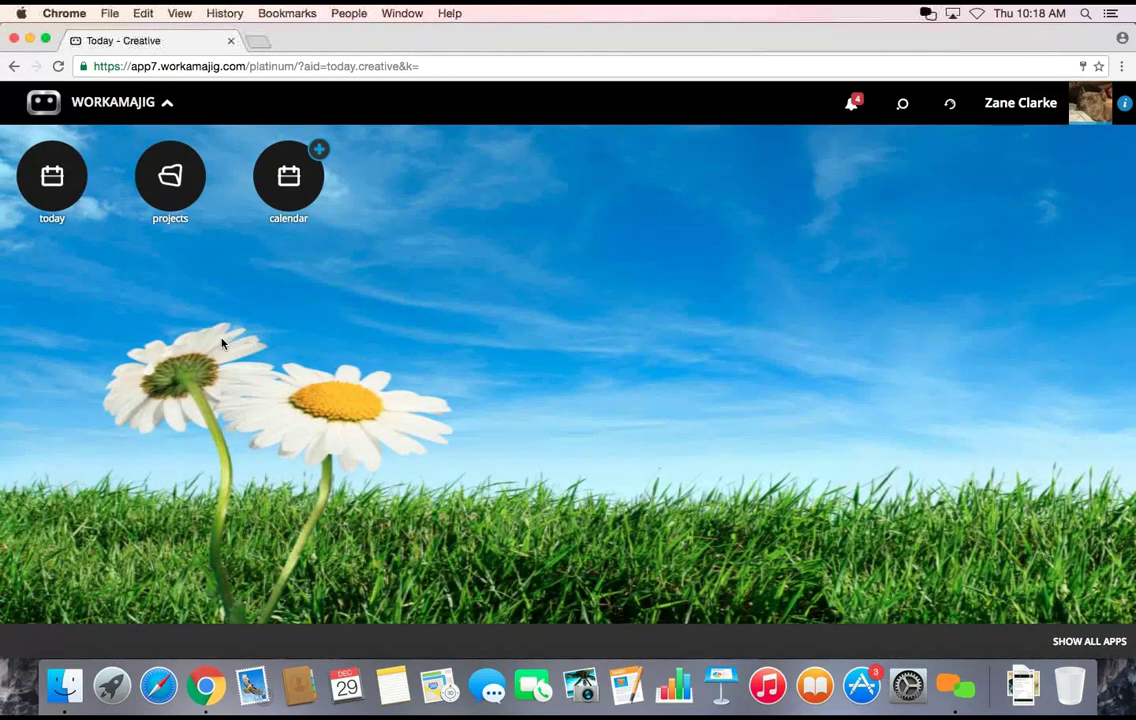